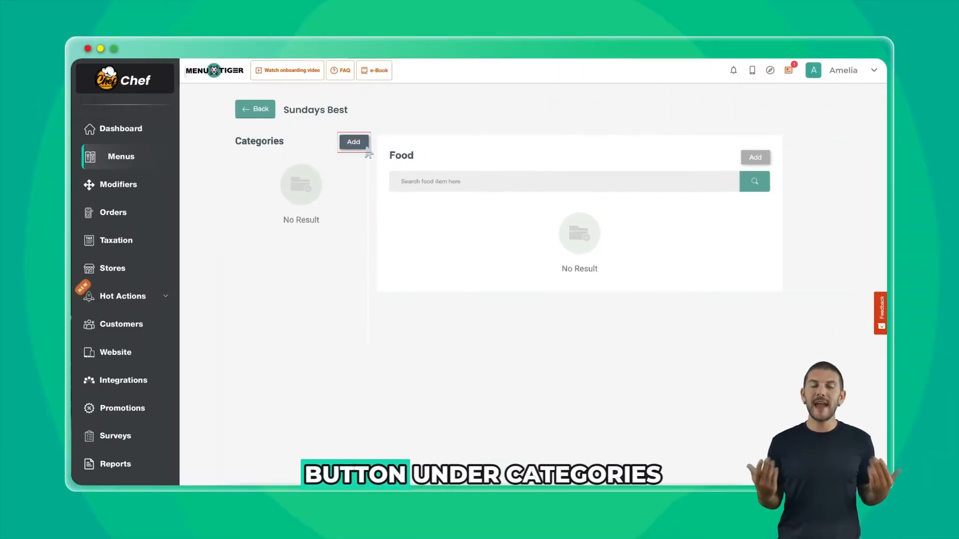
Add a Breakfast category with the description "Welcome to our restaurant, where breakfast is not just a meal but an experience."
{"action": "left_click", "coordinate": [353, 142]}
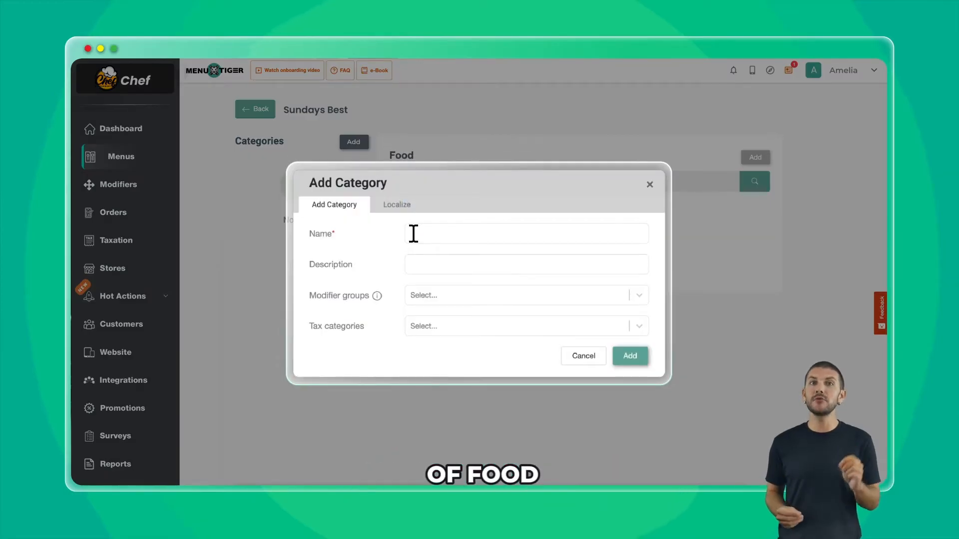
{"action": "left_click", "coordinate": [414, 264]}
{"action": "type", "text": "Welcome to our restaurant, where breakfast is not just a meal but an experience."}
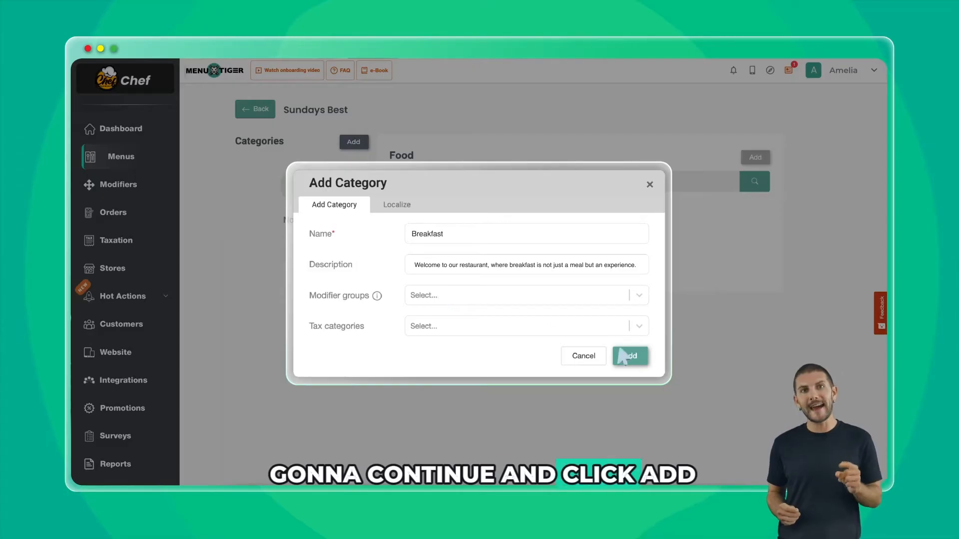
{"action": "left_click", "coordinate": [627, 355]}
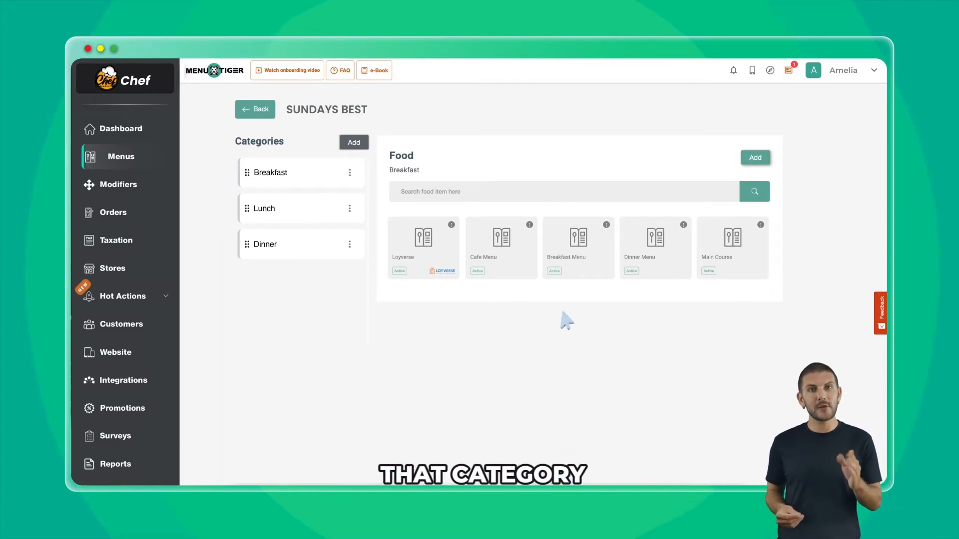
Start a Breakfast food named "Smoked Salmon Bagel", described as "A toasted bagel topped with cream cheese, thinly sliced smoked salmon, capers, red onions, and fresh dill."
{"action": "left_click", "coordinate": [332, 180]}
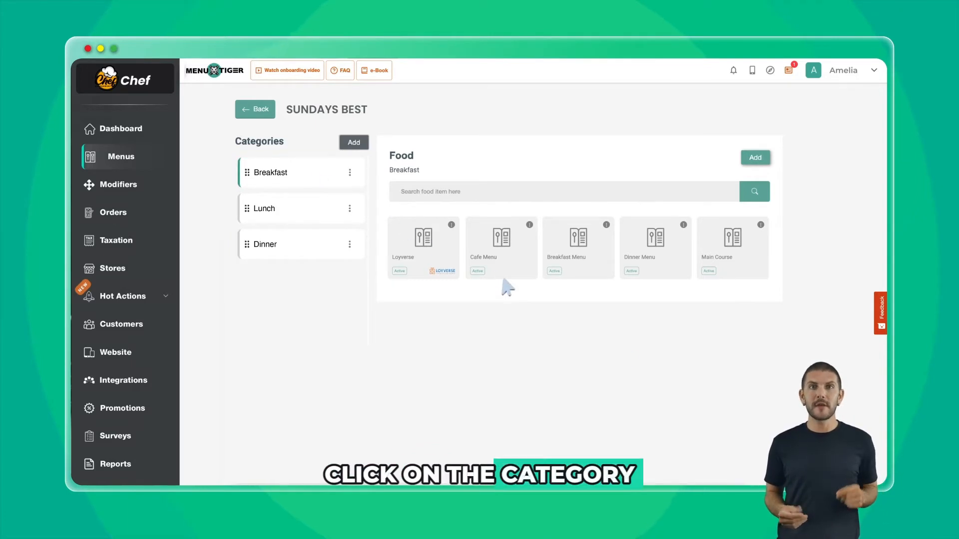
{"action": "left_click", "coordinate": [755, 158]}
{"action": "type", "text": "Smoked Salmon Bagel"}
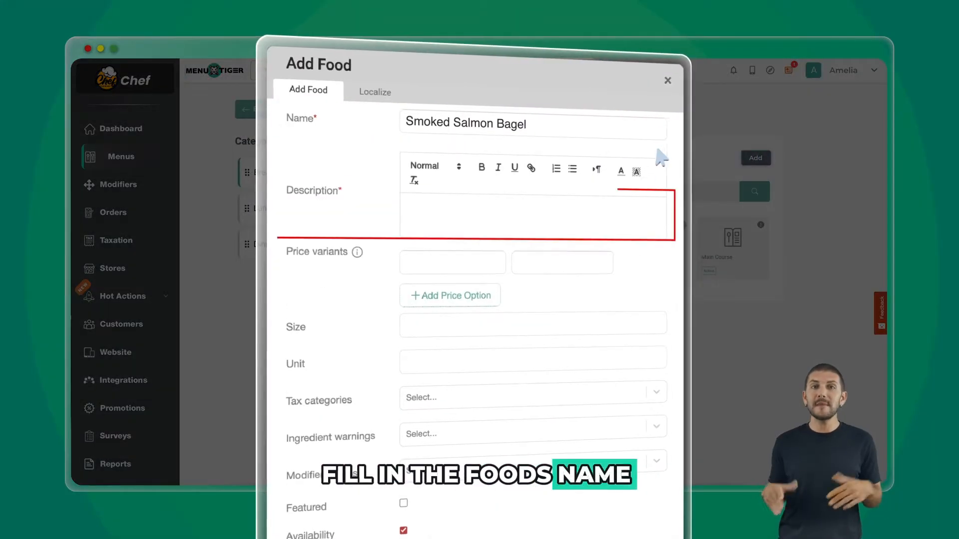
{"action": "left_click", "coordinate": [645, 212]}
{"action": "type", "text": "A toasted bagel topped with cream cheese, thinly sliced smoked salmon, capers, red onions, and fresh dill."}
Give the bagel a Regular price variant of 12.99, and set its size to Regular and unit to Per Order
{"action": "left_click", "coordinate": [503, 256]}
{"action": "type", "text": "Regular"}
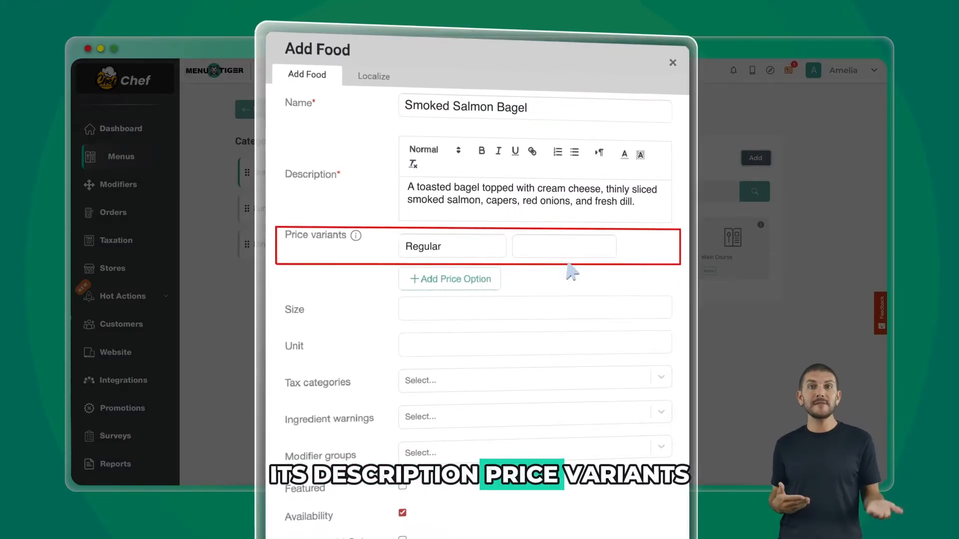
{"action": "key", "text": "Tab"}
{"action": "type", "text": "12.99"}
{"action": "left_click", "coordinate": [622, 299]}
{"action": "type", "text": "Regular"}
{"action": "left_click", "coordinate": [659, 333]}
{"action": "type", "text": "Per Order"}
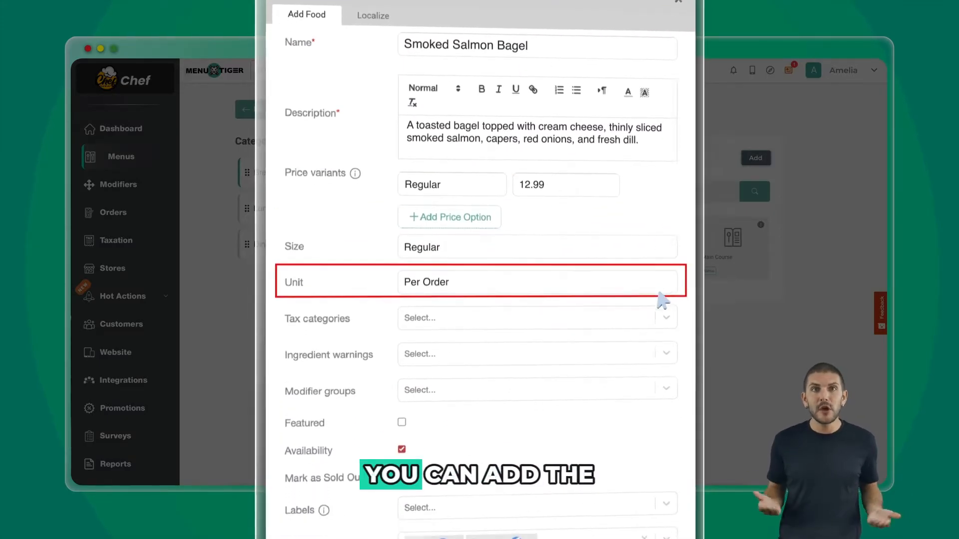
Assign the Food Tax category and the Egg ingredient warning to the bagel
{"action": "left_click", "coordinate": [666, 266]}
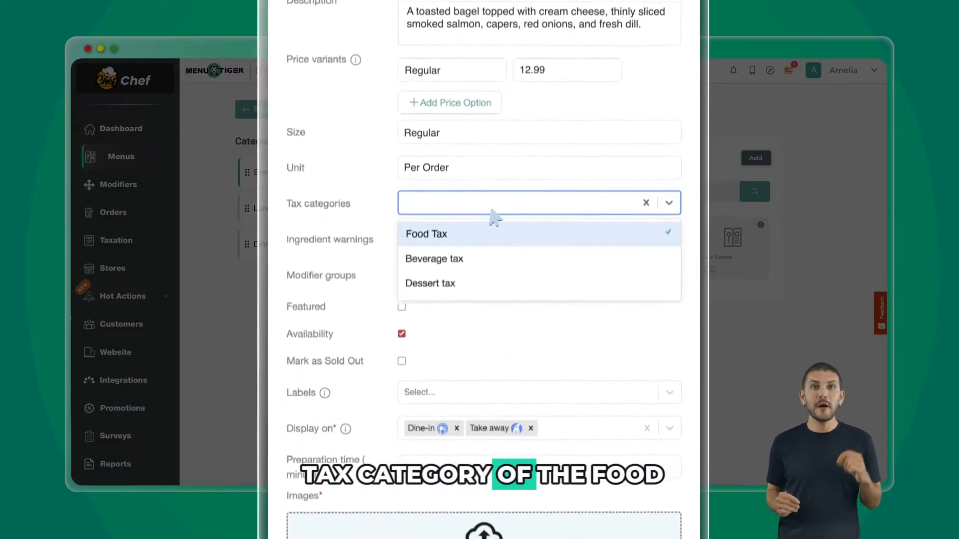
{"action": "left_click", "coordinate": [476, 212]}
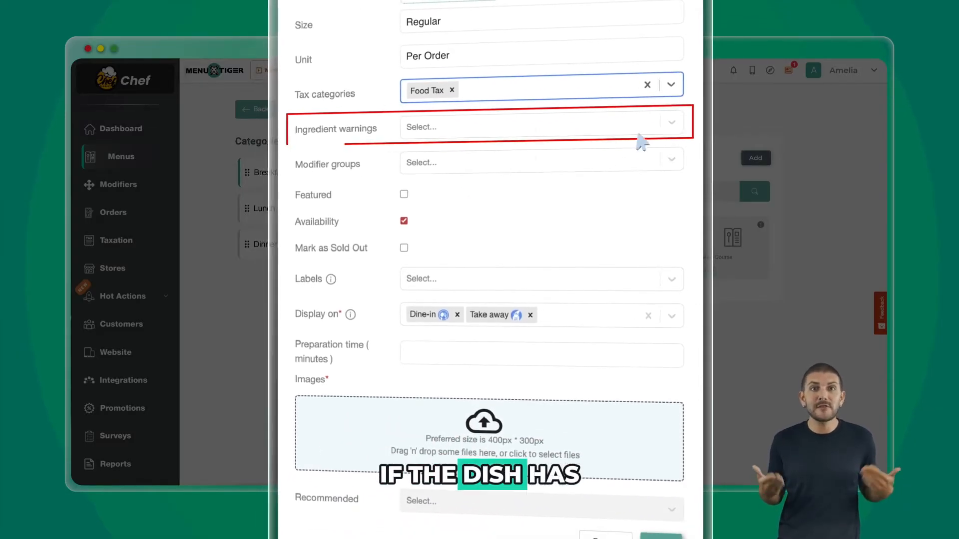
{"action": "left_click", "coordinate": [671, 119]}
{"action": "left_click", "coordinate": [467, 150]}
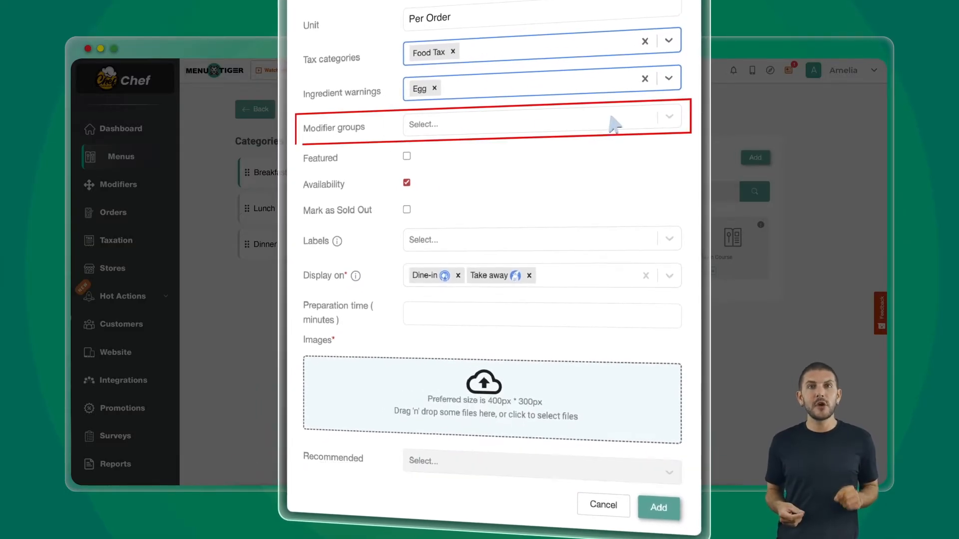
Assign the Drinks add-ons modifier group to the bagel, mark it as featured, and review the food details
{"action": "left_click", "coordinate": [668, 118]}
{"action": "left_click", "coordinate": [488, 148]}
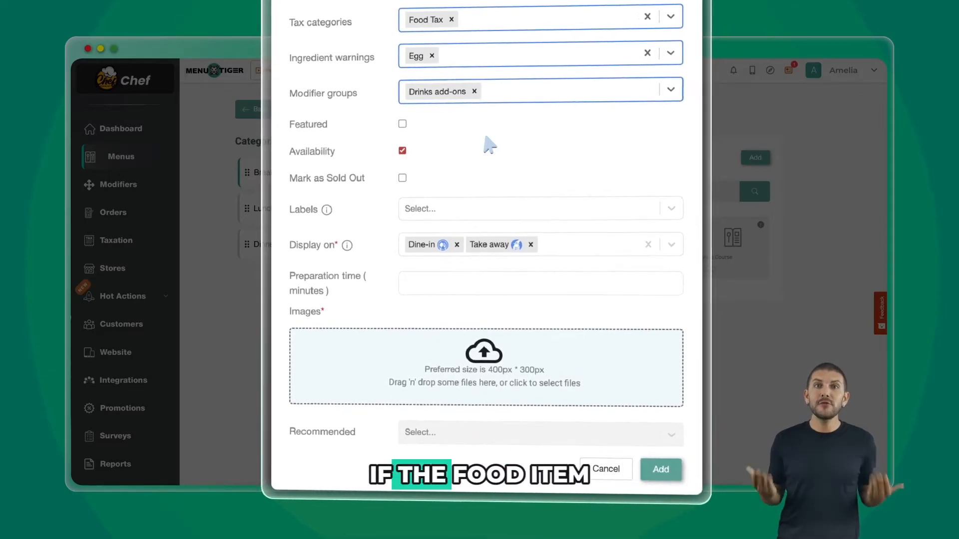
{"action": "left_click", "coordinate": [402, 121]}
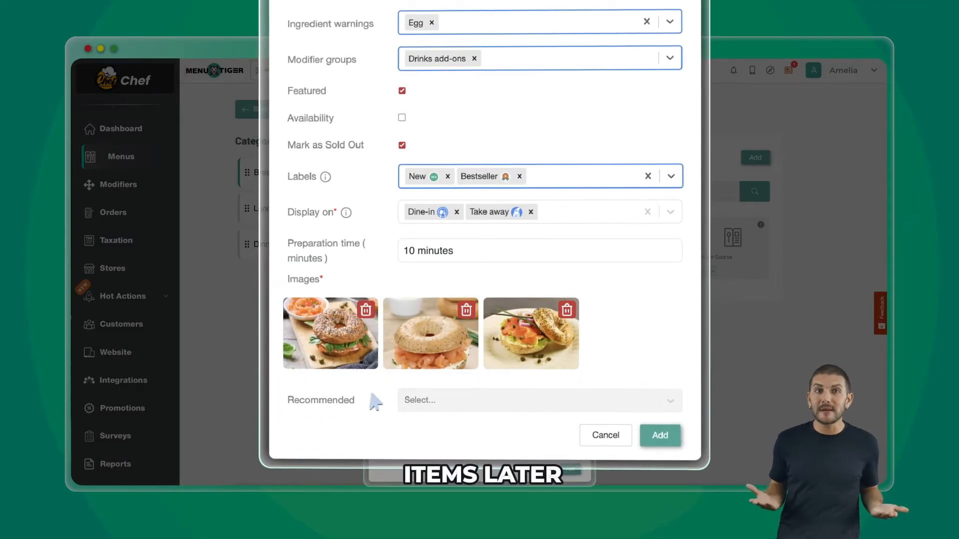
{"action": "scroll", "coordinate": [477, 343], "scroll_direction": "up", "scroll_amount": 7}
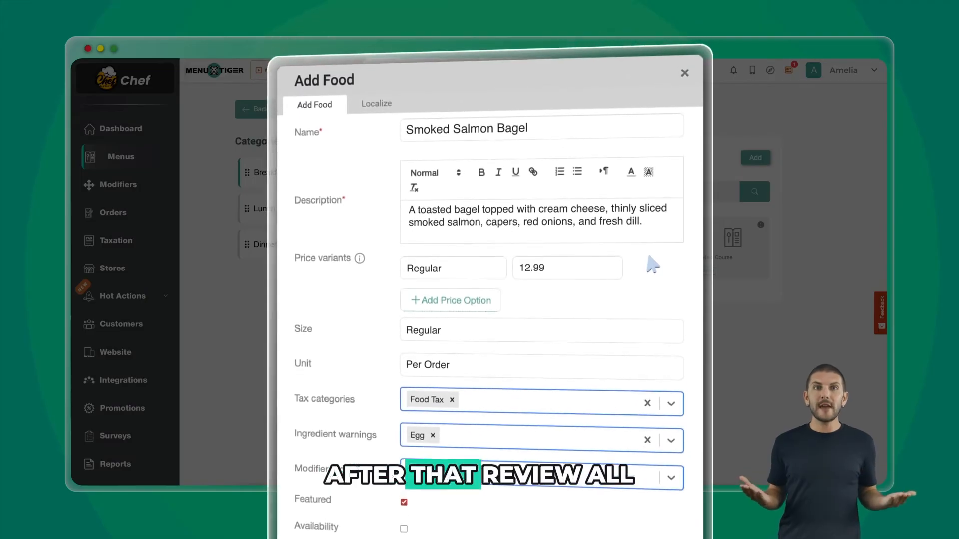
{"action": "scroll", "coordinate": [655, 271], "scroll_direction": "down", "scroll_amount": 7}
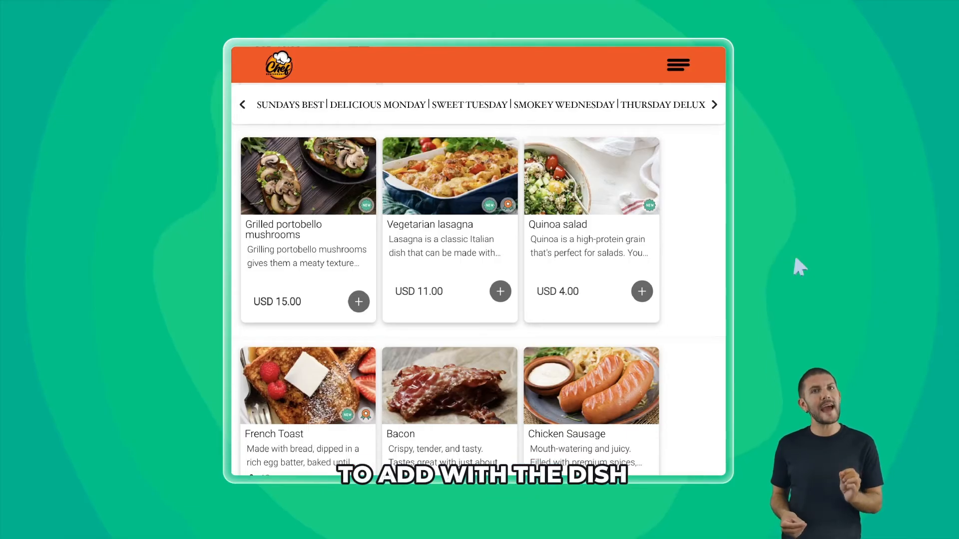
Examine the Quinoa salad details and its add-on options in the customer-facing menu
{"action": "left_click", "coordinate": [619, 199]}
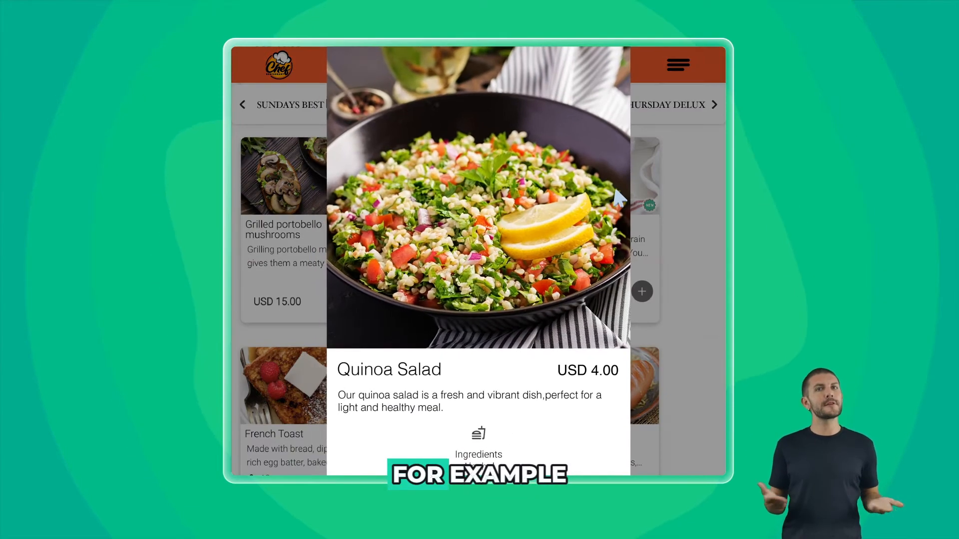
{"action": "scroll", "coordinate": [619, 199], "scroll_direction": "down", "scroll_amount": 2}
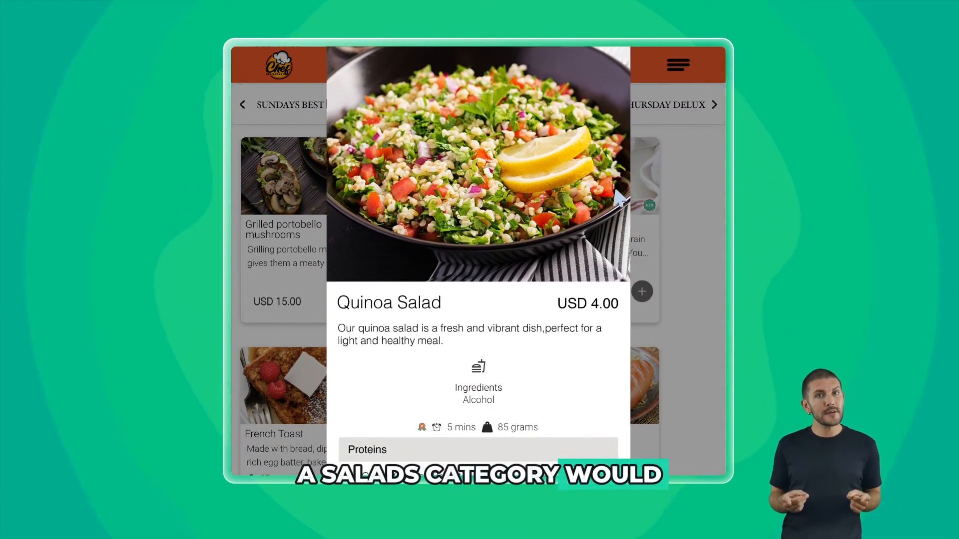
{"action": "scroll", "coordinate": [619, 199], "scroll_direction": "down", "scroll_amount": 6}
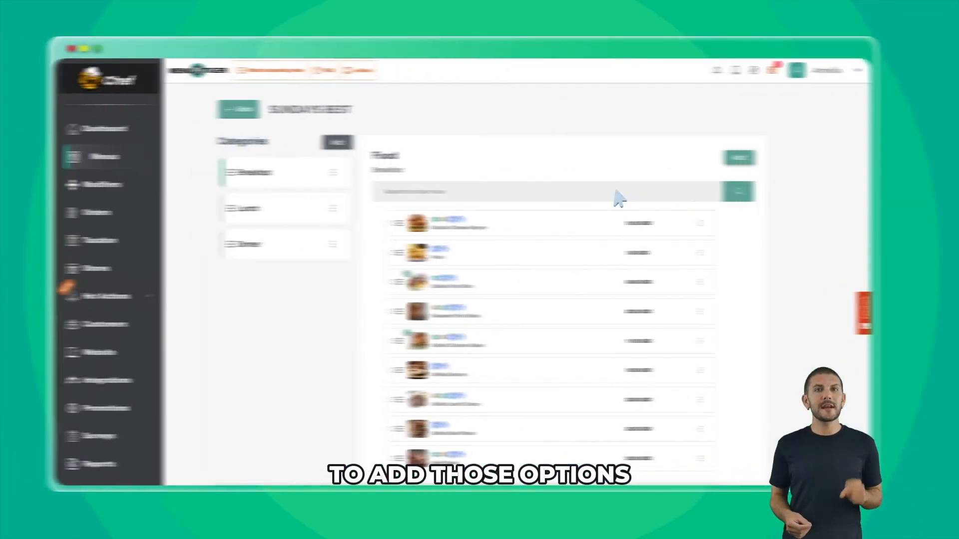
Start a new modifier group in the Modifiers section and name it Proteins
{"action": "left_click", "coordinate": [134, 186]}
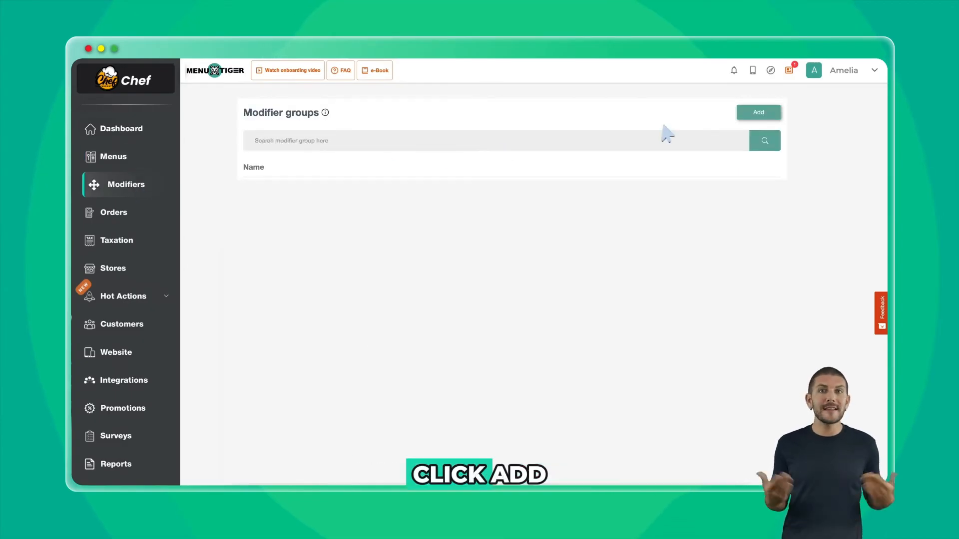
{"action": "left_click", "coordinate": [759, 112]}
{"action": "left_click", "coordinate": [418, 181]}
{"action": "type", "text": "Proteins"}
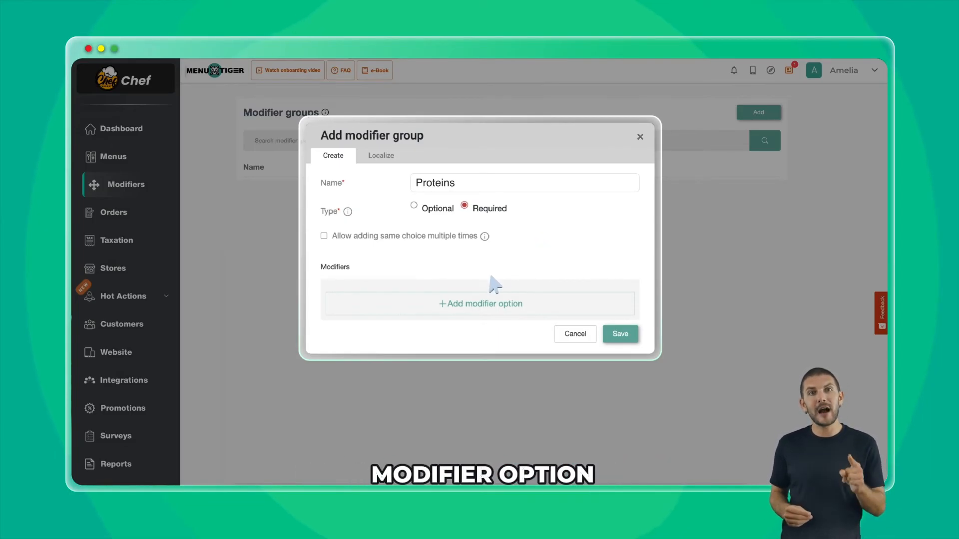
Add a Grilled Chicken Breast modifier option priced at 2.00 USD per Order
{"action": "left_click", "coordinate": [467, 303]}
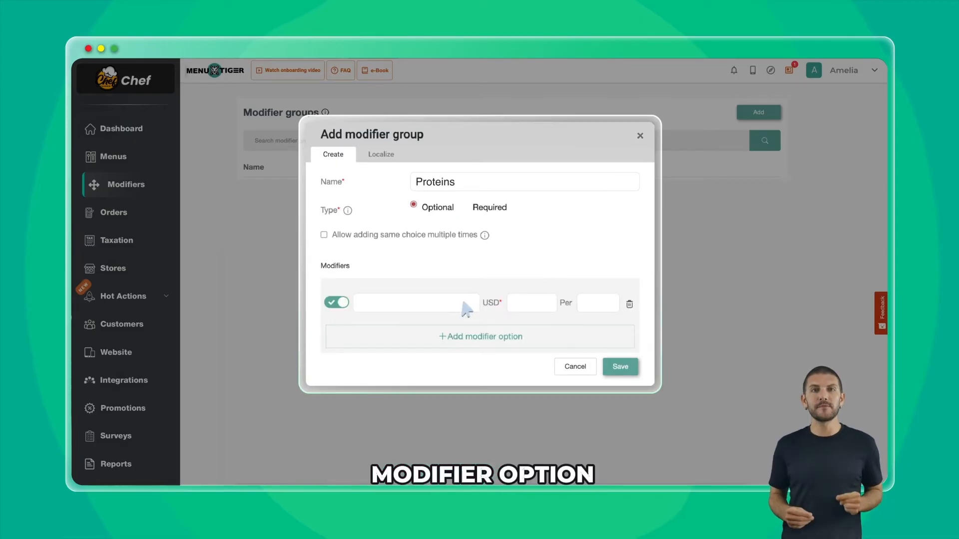
{"action": "type", "text": "Grilled Chicken Br"}
{"action": "type", "text": "2."}
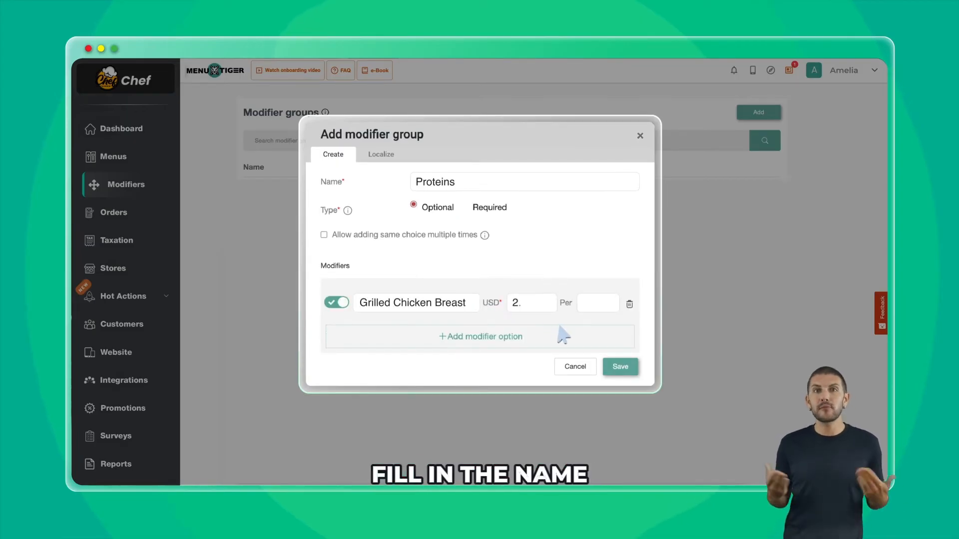
{"action": "type", "text": "00Order"}
Add a Shrimp option at 2.00 USD per Order, switched off, and save the Proteins modifier group
{"action": "left_click", "coordinate": [497, 338]}
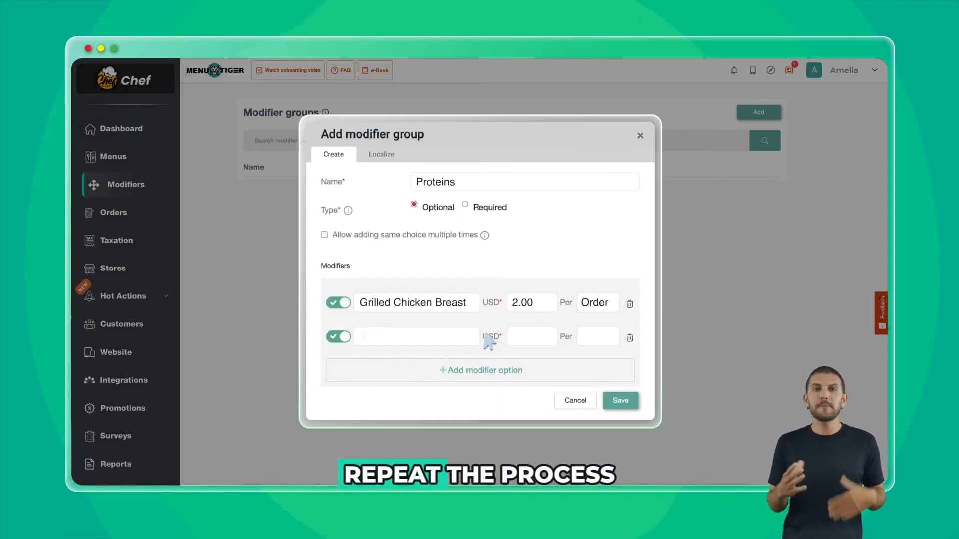
{"action": "type", "text": "Shrimp"}
{"action": "key", "text": "Tab"}
{"action": "type", "text": "2.00"}
{"action": "key", "text": "Tab"}
{"action": "type", "text": "Ord"}
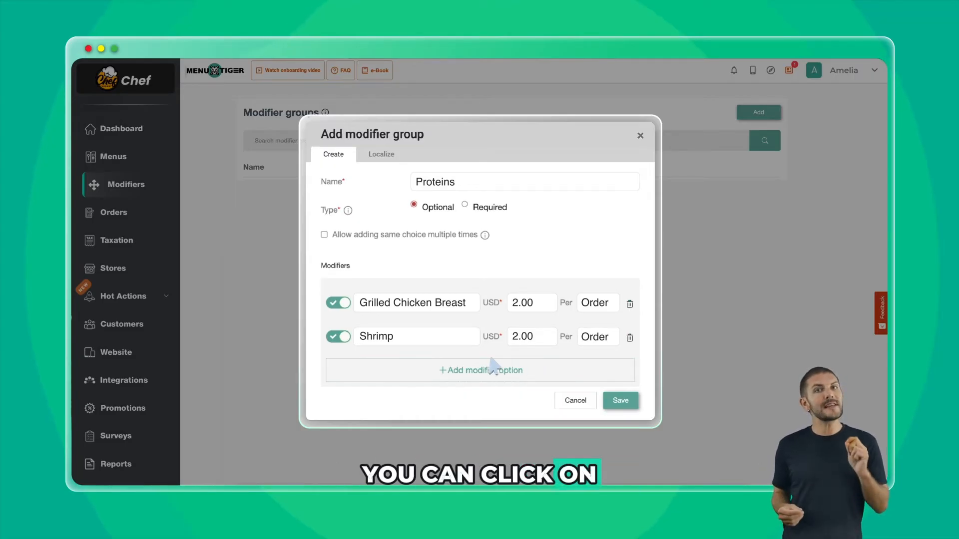
{"action": "left_click", "coordinate": [339, 337]}
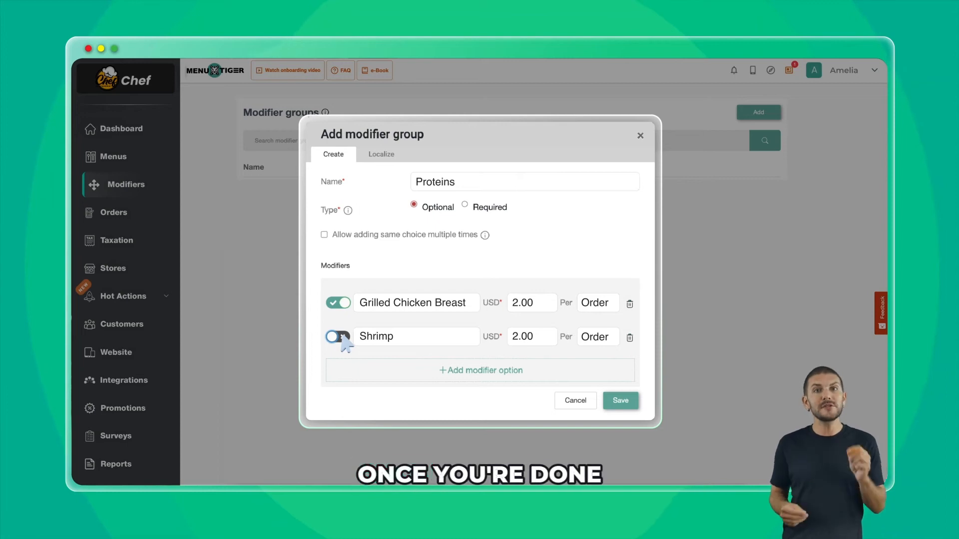
{"action": "left_click", "coordinate": [617, 402]}
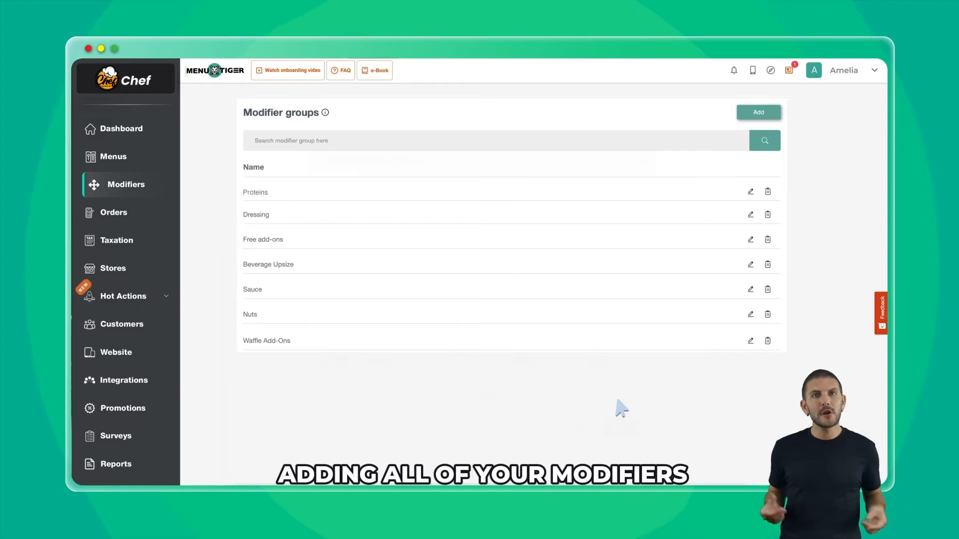
Return to the menus and update the Breakfast category with the Drinks add-ons modifier group
{"action": "left_click", "coordinate": [136, 156]}
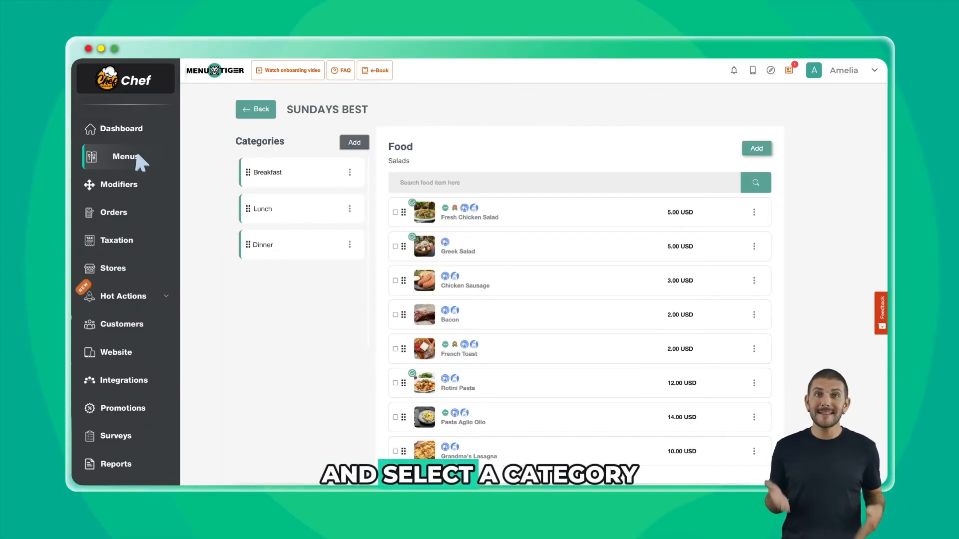
{"action": "left_click", "coordinate": [349, 171]}
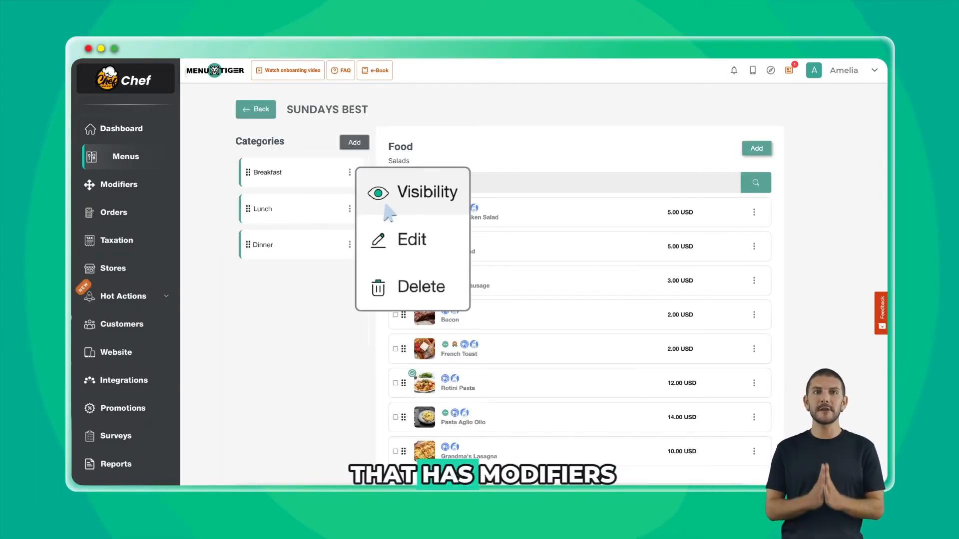
{"action": "left_click", "coordinate": [417, 242]}
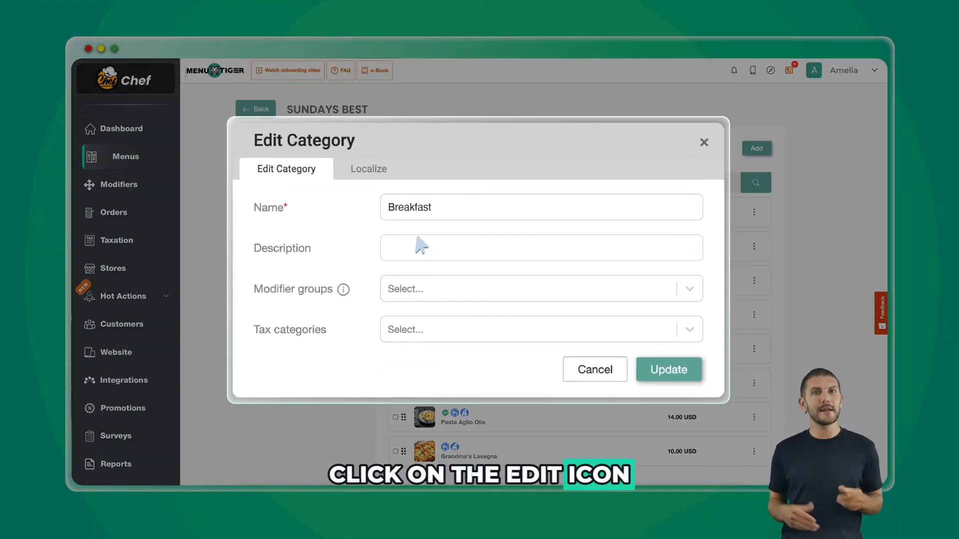
{"action": "left_click", "coordinate": [688, 290]}
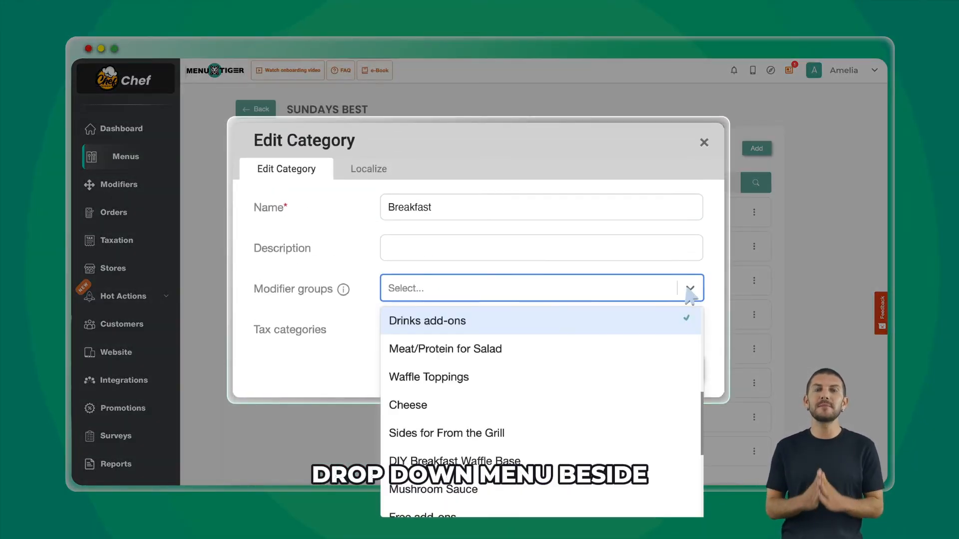
{"action": "left_click", "coordinate": [476, 322]}
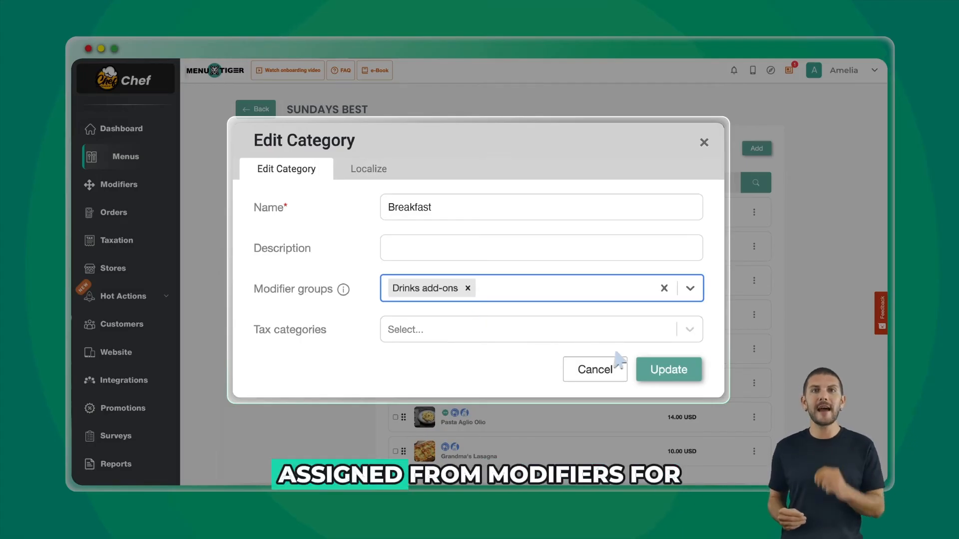
{"action": "left_click", "coordinate": [645, 369]}
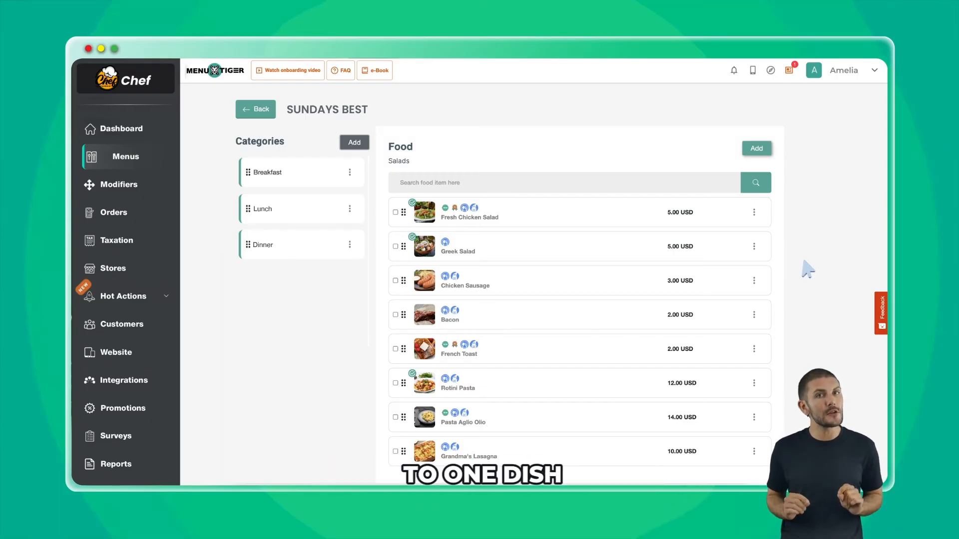
Edit the first dish in the food list, add the Meat/Protein for Salad modifier group to it and update the dish
{"action": "left_click", "coordinate": [754, 212]}
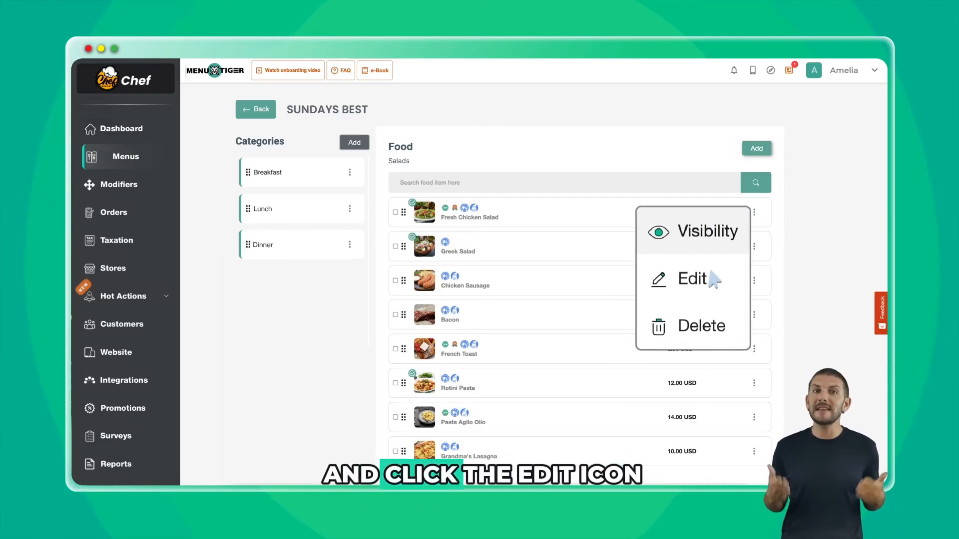
{"action": "left_click", "coordinate": [713, 279]}
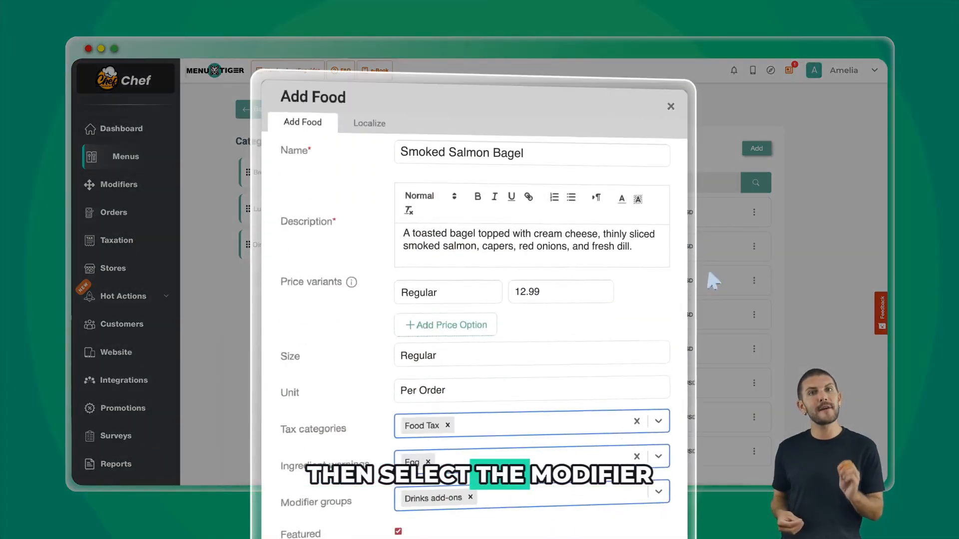
{"action": "scroll", "coordinate": [708, 274], "scroll_direction": "down", "scroll_amount": 5}
{"action": "left_click", "coordinate": [665, 252]}
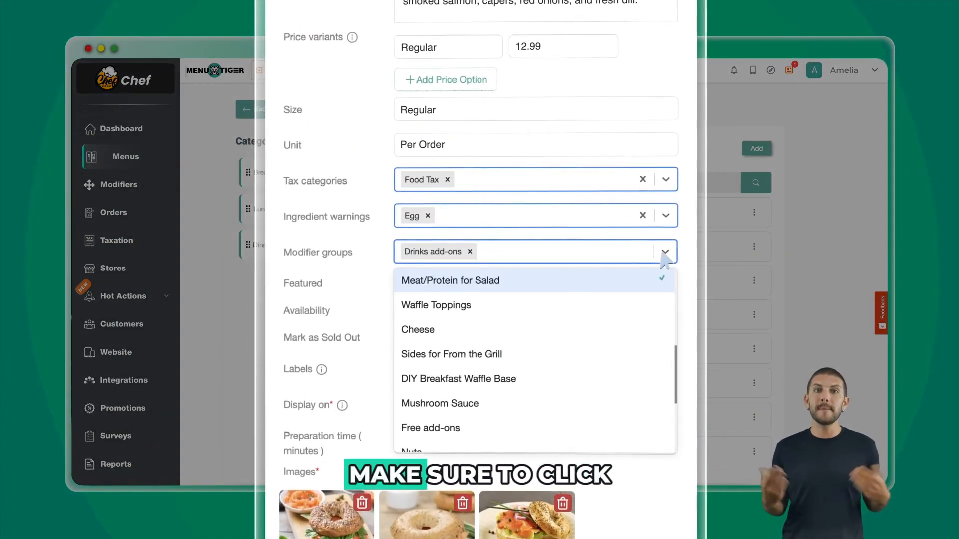
{"action": "left_click", "coordinate": [501, 282]}
{"action": "scroll", "coordinate": [502, 282], "scroll_direction": "down", "scroll_amount": 3}
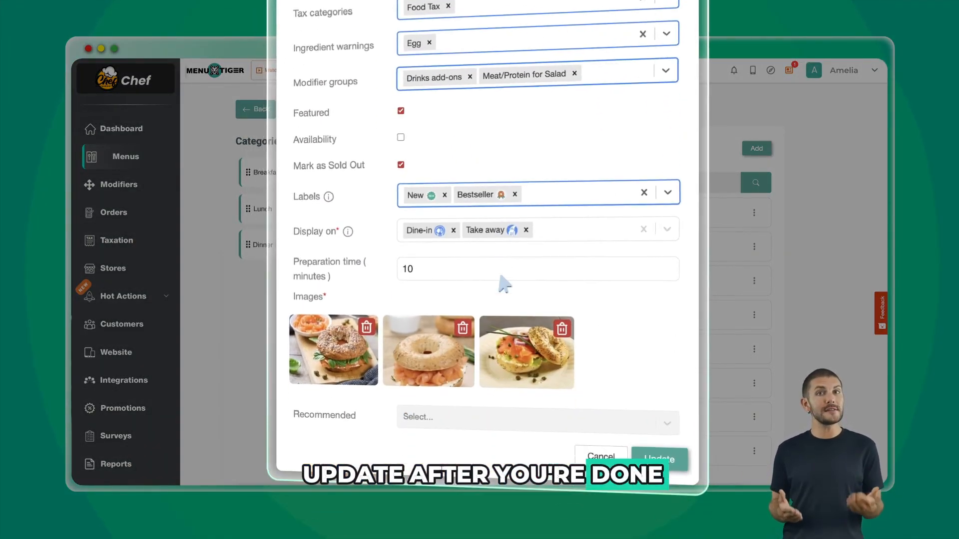
{"action": "scroll", "coordinate": [502, 280], "scroll_direction": "down", "scroll_amount": 1}
{"action": "left_click", "coordinate": [649, 420]}
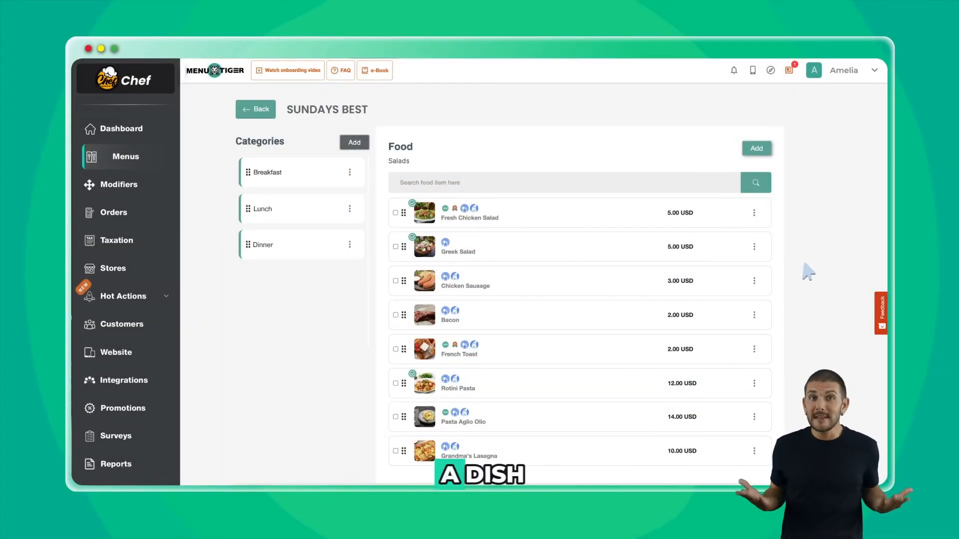
Delete the Fresh Chicken Salad dish and move Rotini Pasta to the first place in the food list
{"action": "left_click", "coordinate": [755, 212]}
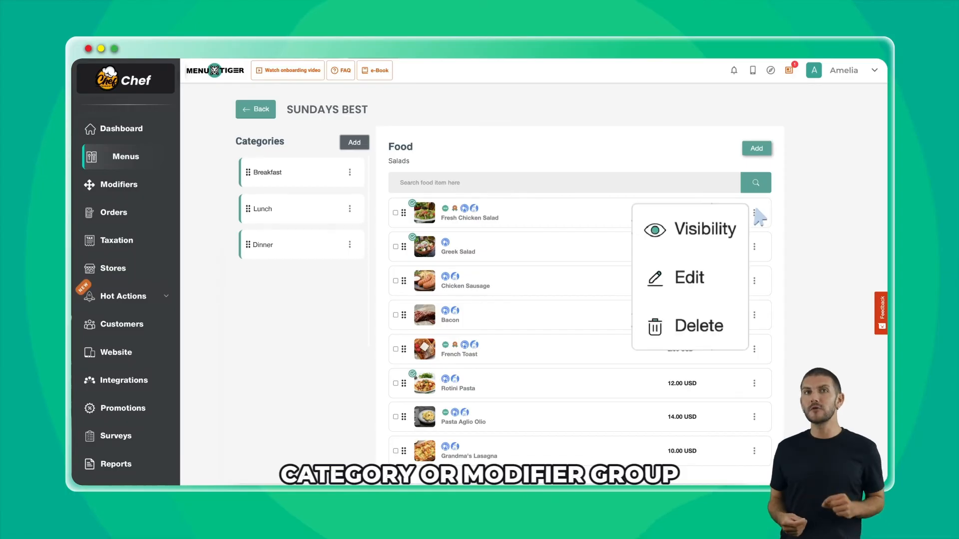
{"action": "left_click", "coordinate": [714, 322]}
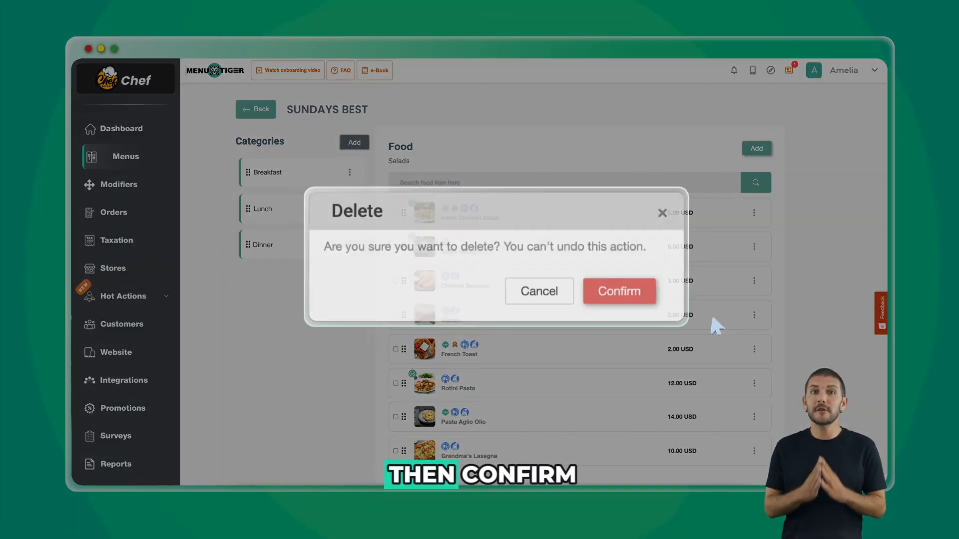
{"action": "left_click", "coordinate": [632, 298]}
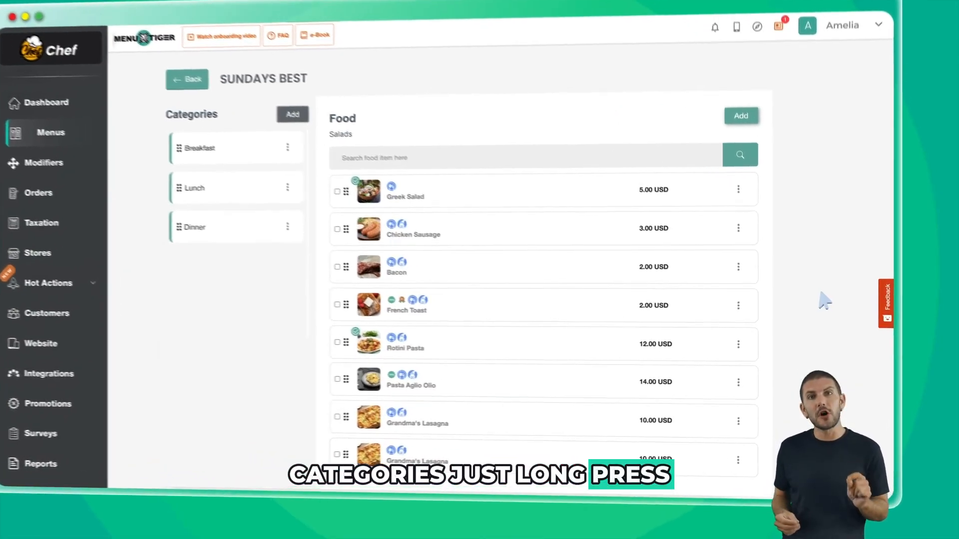
{"action": "left_click_drag", "start_coordinate": [345, 342], "coordinate": [310, 174]}
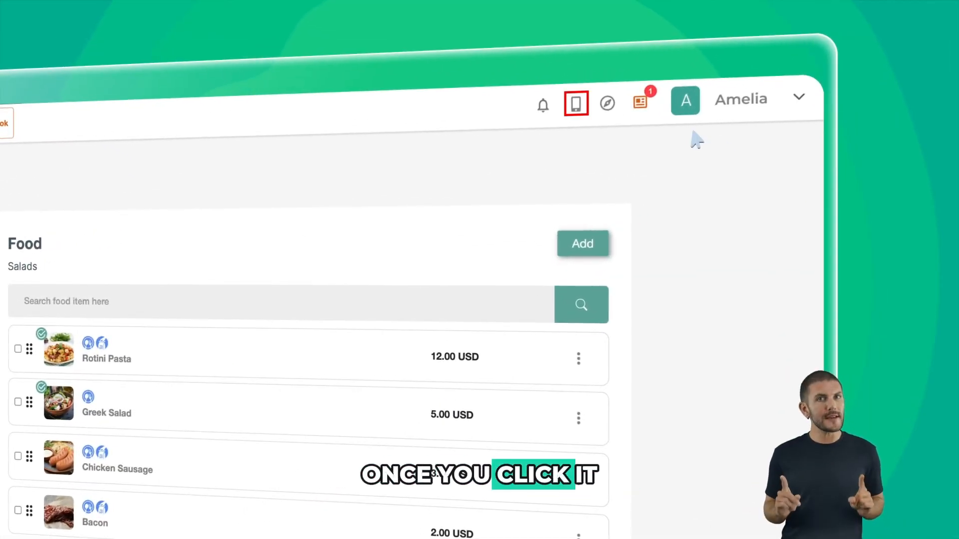
Preview the customer-facing menu and look through its dishes, descriptions and prices
{"action": "left_click", "coordinate": [575, 105]}
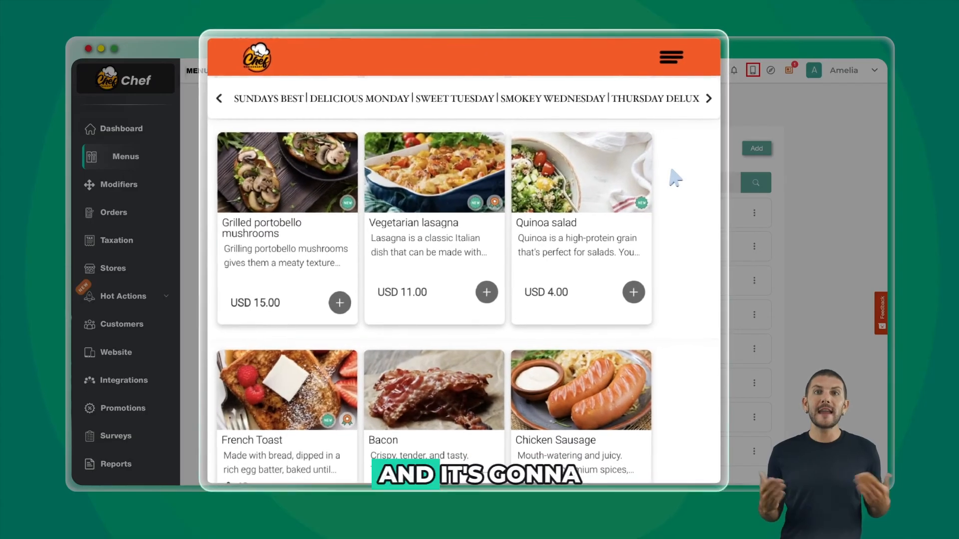
{"action": "scroll", "coordinate": [676, 178], "scroll_direction": "down", "scroll_amount": 2}
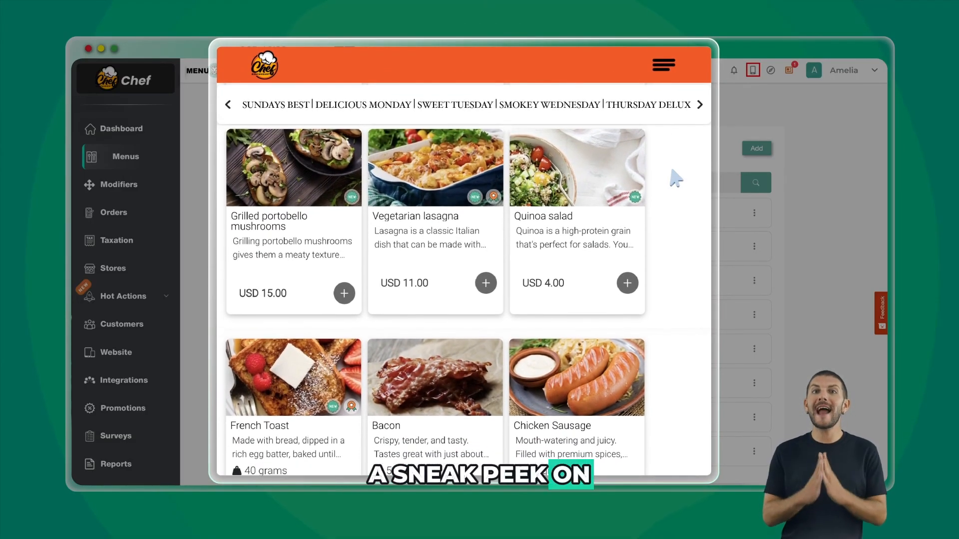
{"action": "scroll", "coordinate": [676, 178], "scroll_direction": "down", "scroll_amount": 5}
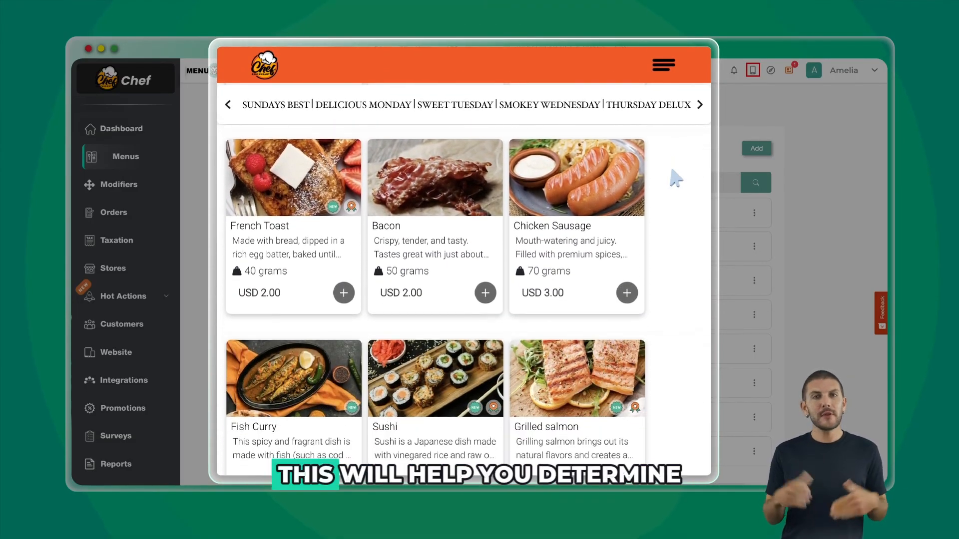
{"action": "scroll", "coordinate": [677, 178], "scroll_direction": "down", "scroll_amount": 1}
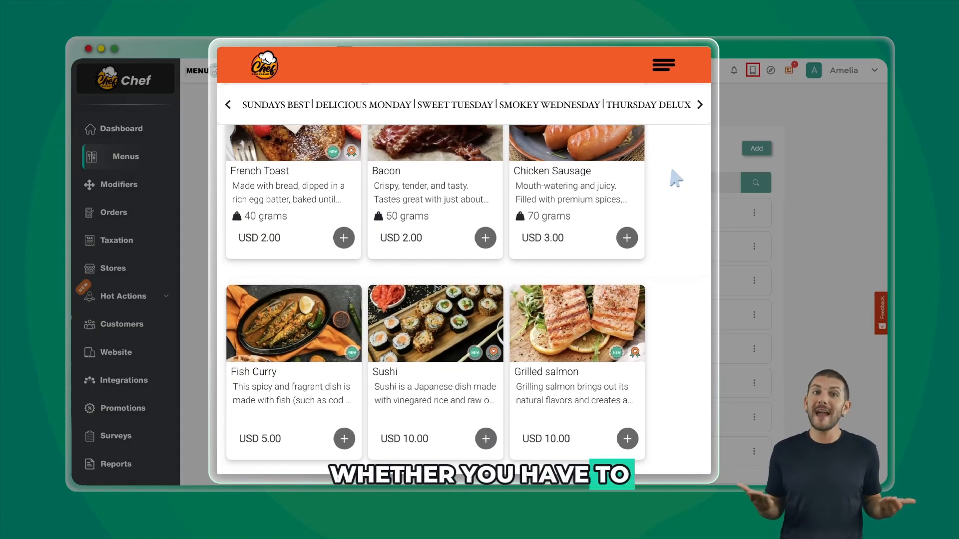